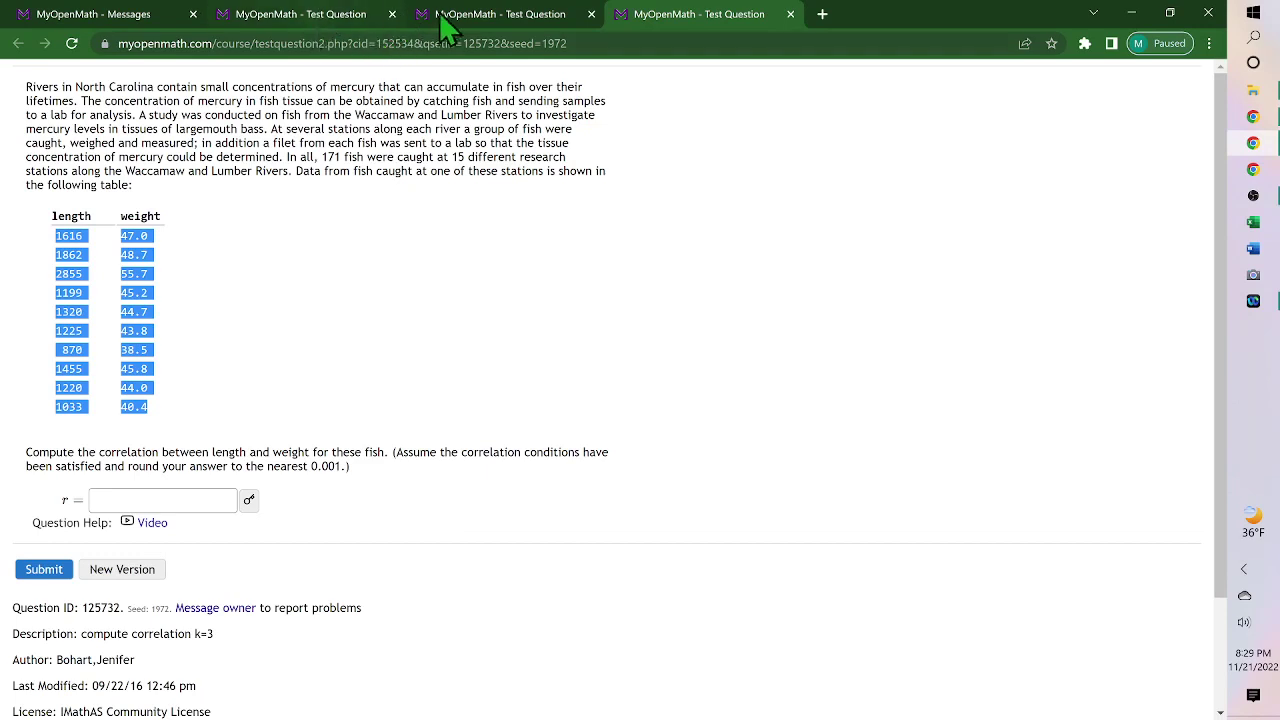
Step: Reveal 'The square footage of a home and its price' as the positive-correlation answer
{"action": "left_click", "coordinate": [470, 29]}
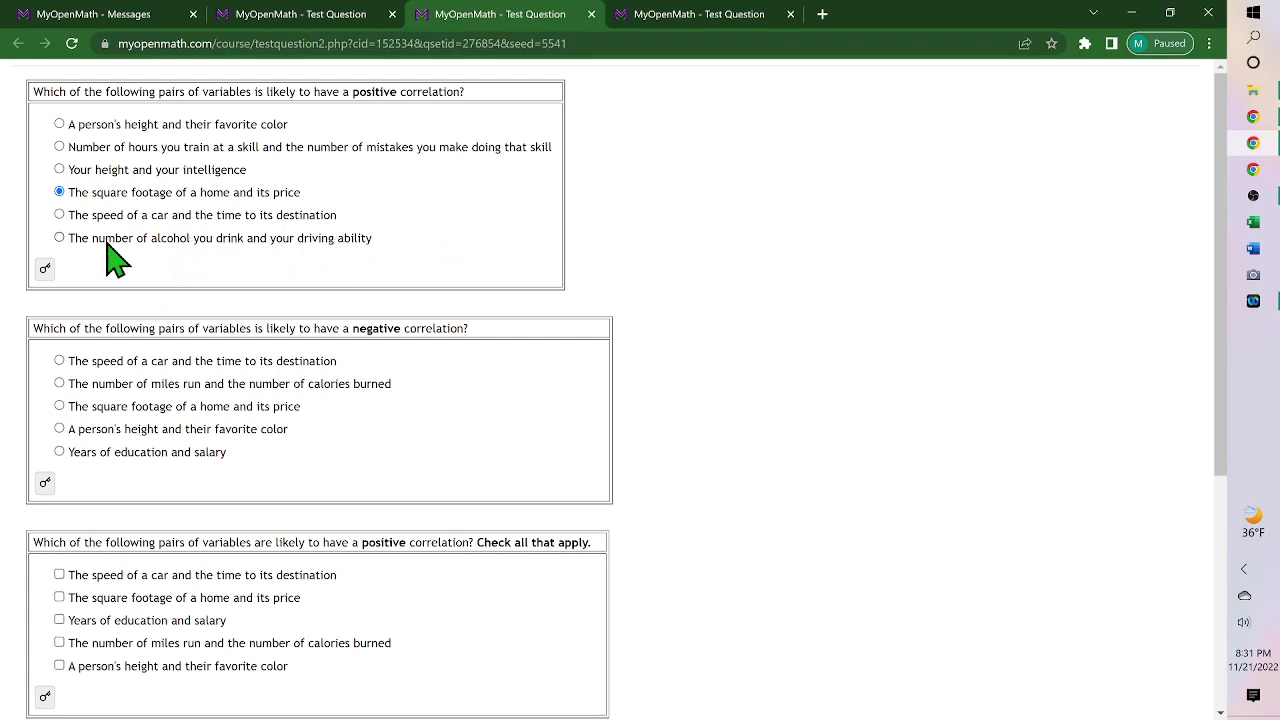
{"action": "left_click", "coordinate": [40, 272]}
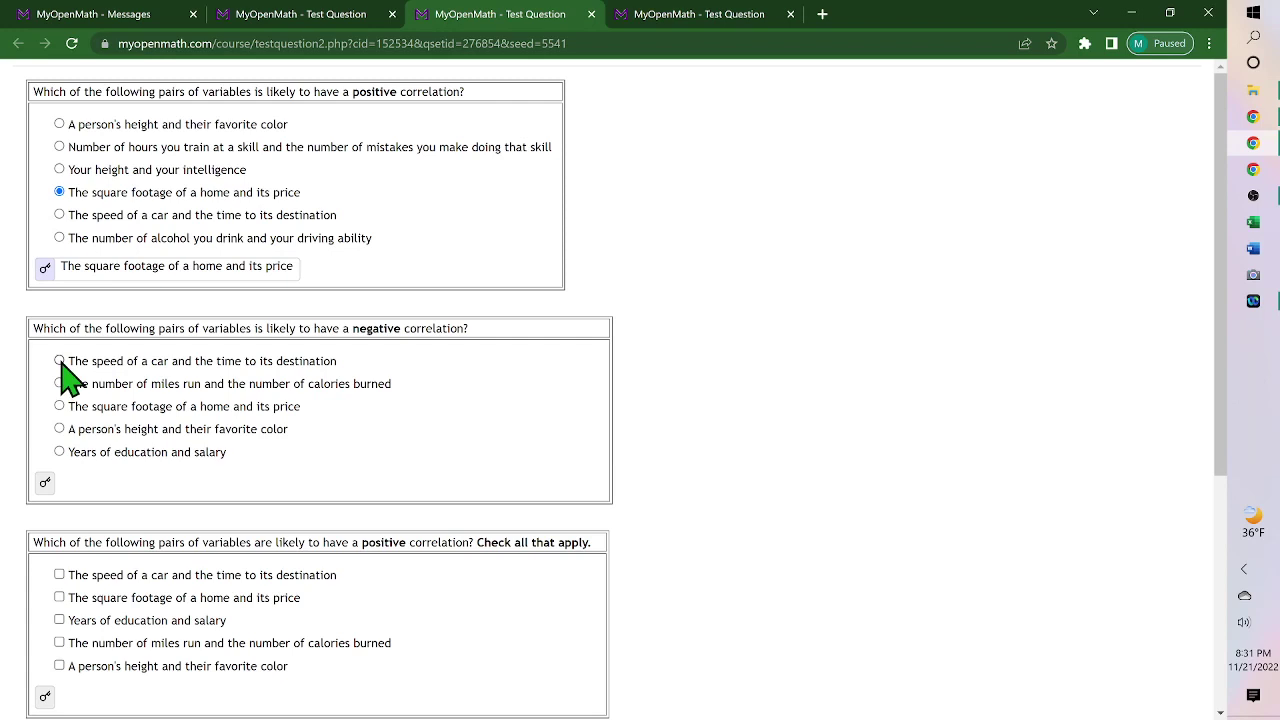
Step: Reveal 'The speed of a car and the time to its destination' as the negative-correlation answer
{"action": "left_click", "coordinate": [46, 483]}
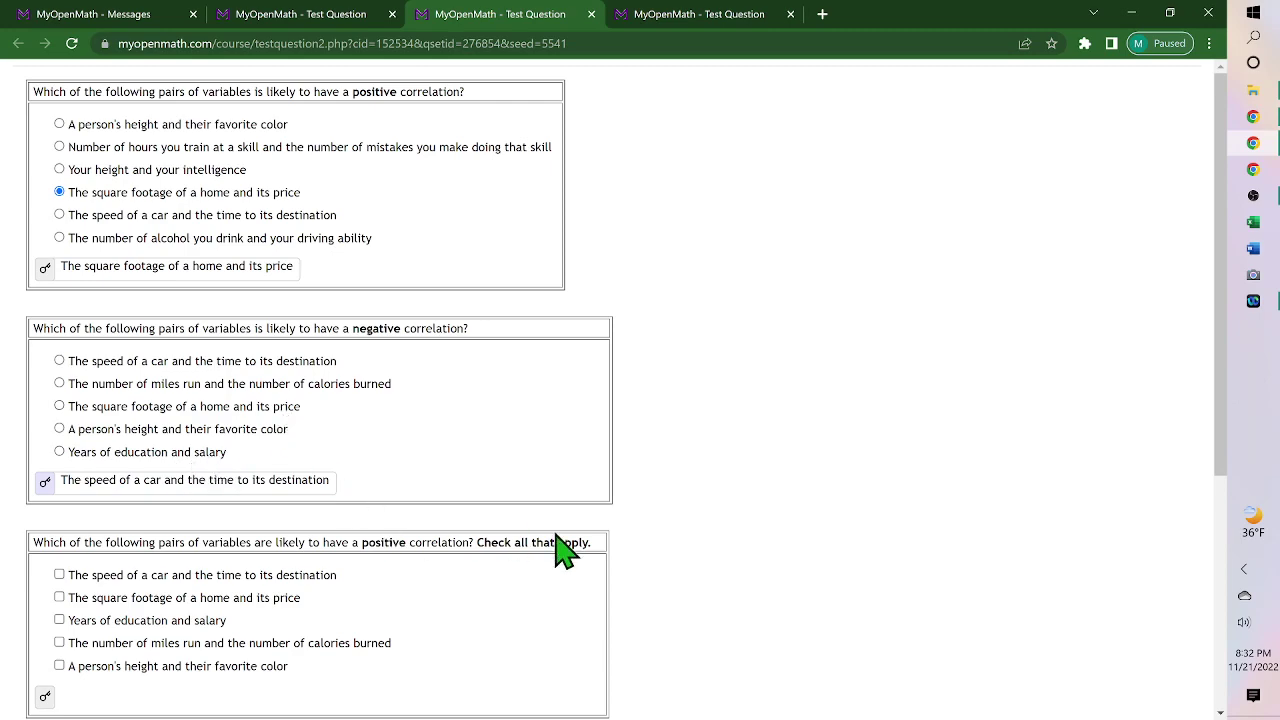
Step: Scroll down to the check-all question with square footage, education-salary and miles-calories options
{"action": "scroll", "coordinate": [620, 390], "scroll_direction": "down", "scroll_amount": 2}
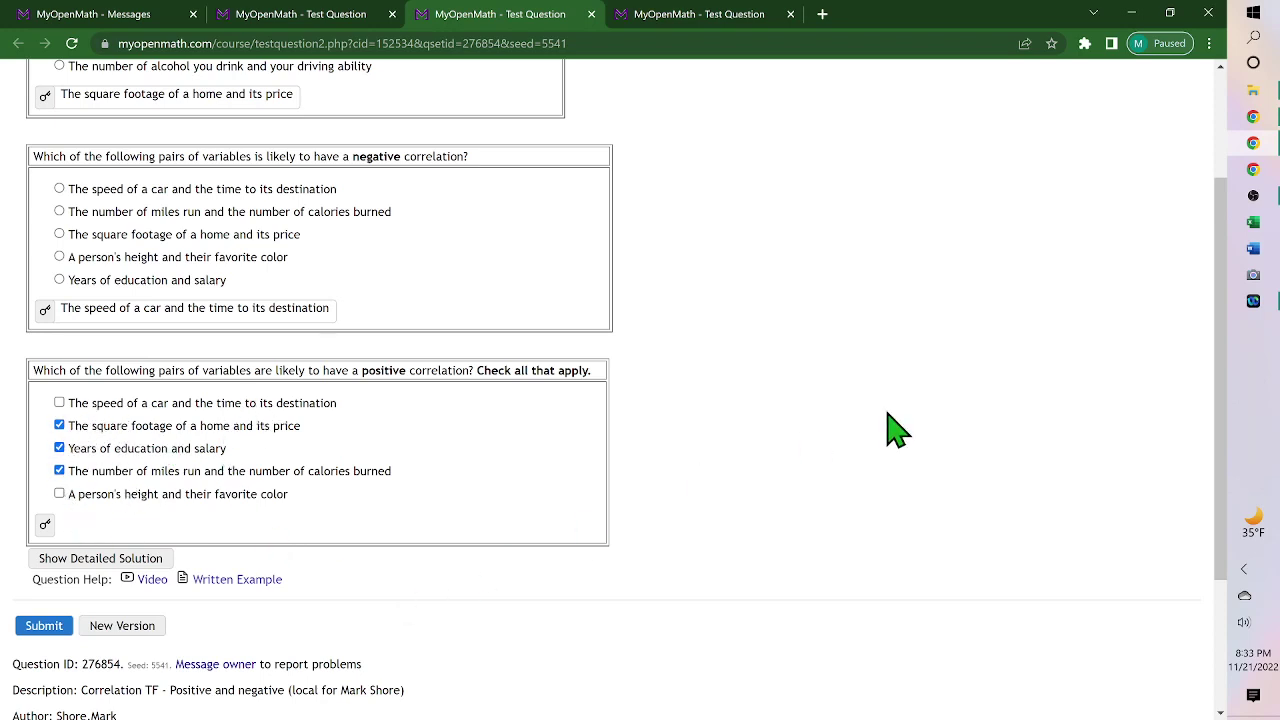
Step: Revisit the bivariate and fish mercury questions, then bring up Desmos with the plotted fish data
{"action": "left_click", "coordinate": [340, 28]}
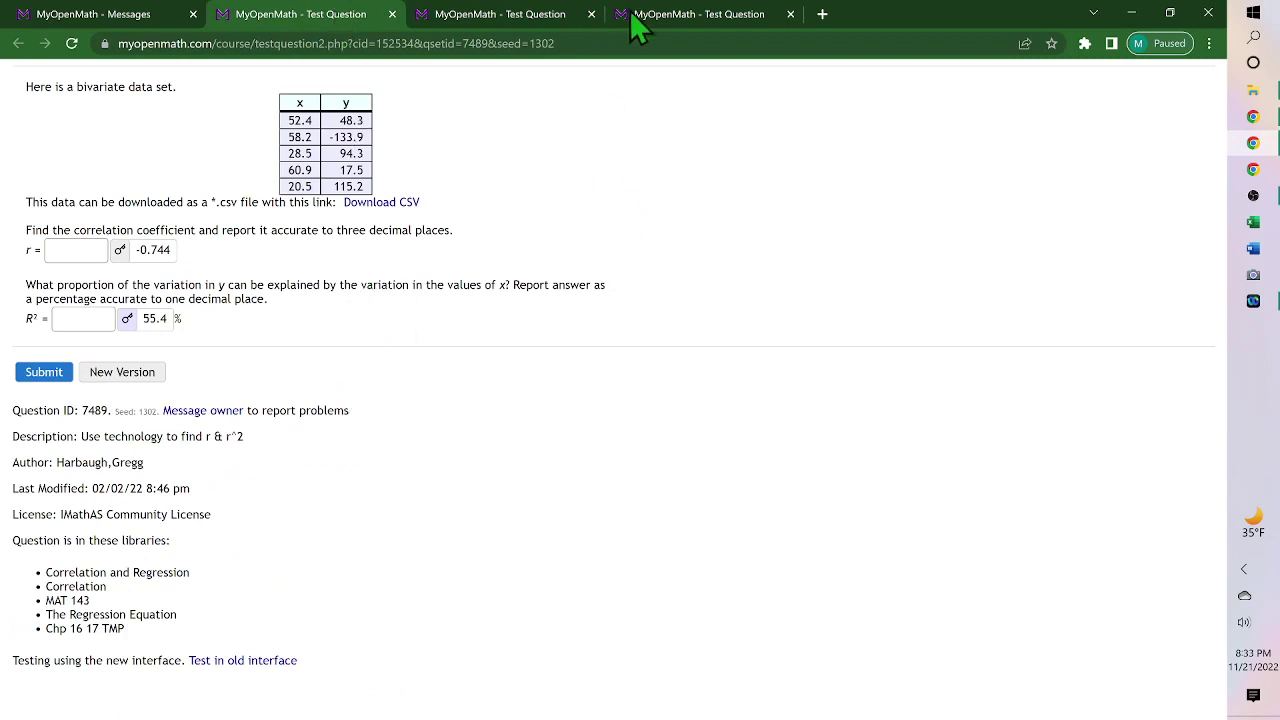
{"action": "left_click", "coordinate": [686, 28]}
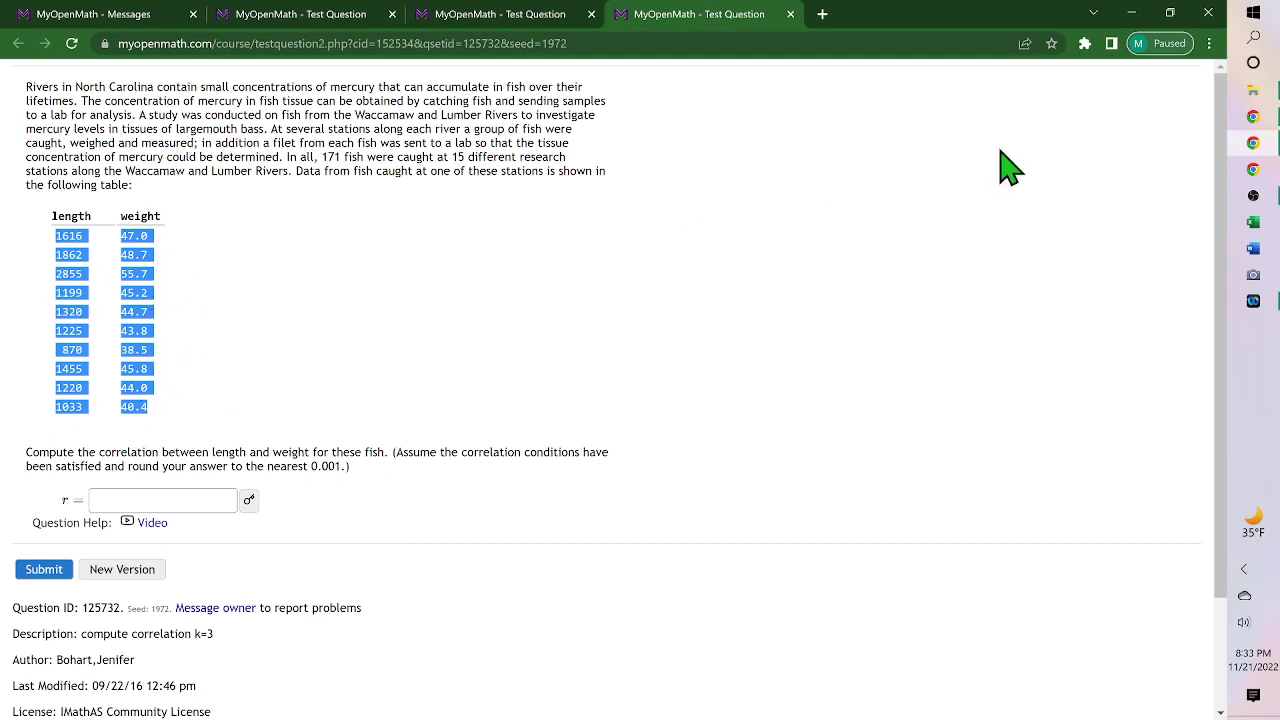
{"action": "left_click", "coordinate": [1272, 118]}
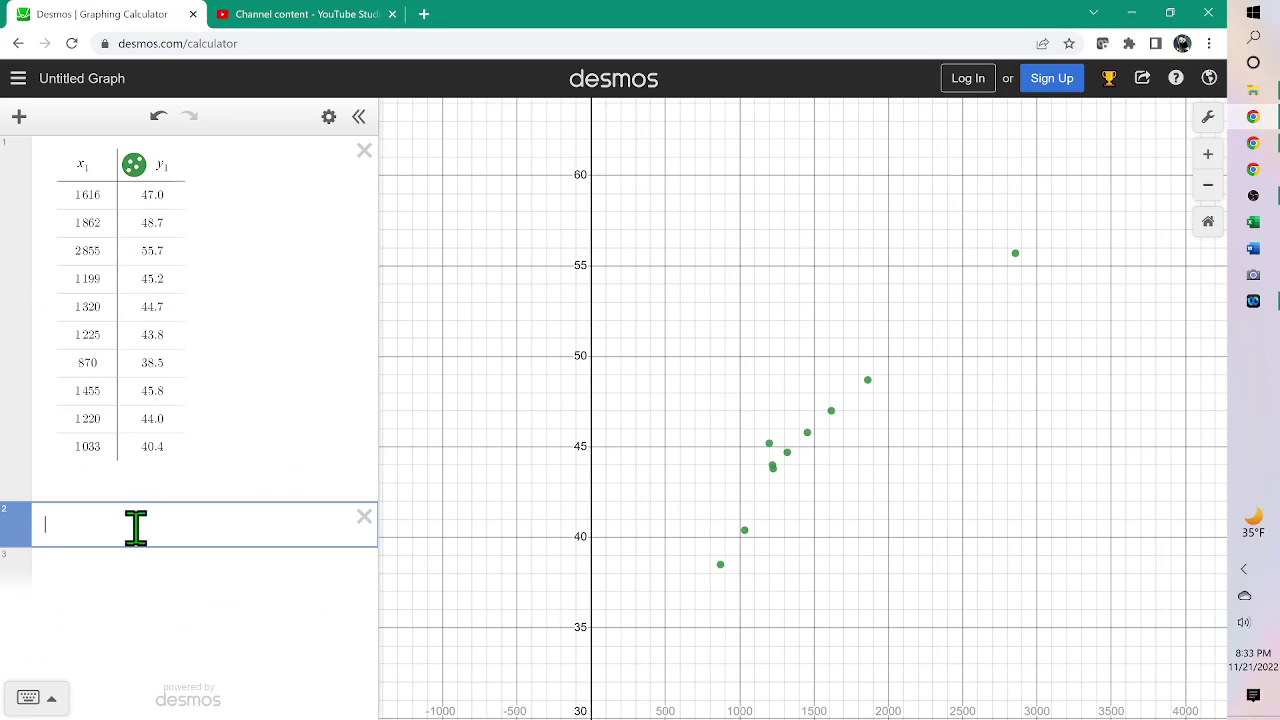
Step: Fit y1 ~ mx1 + b to the fish data in Desmos, giving r = 0.9682 and r² = 0.9373
{"action": "left_click", "coordinate": [1251, 140]}
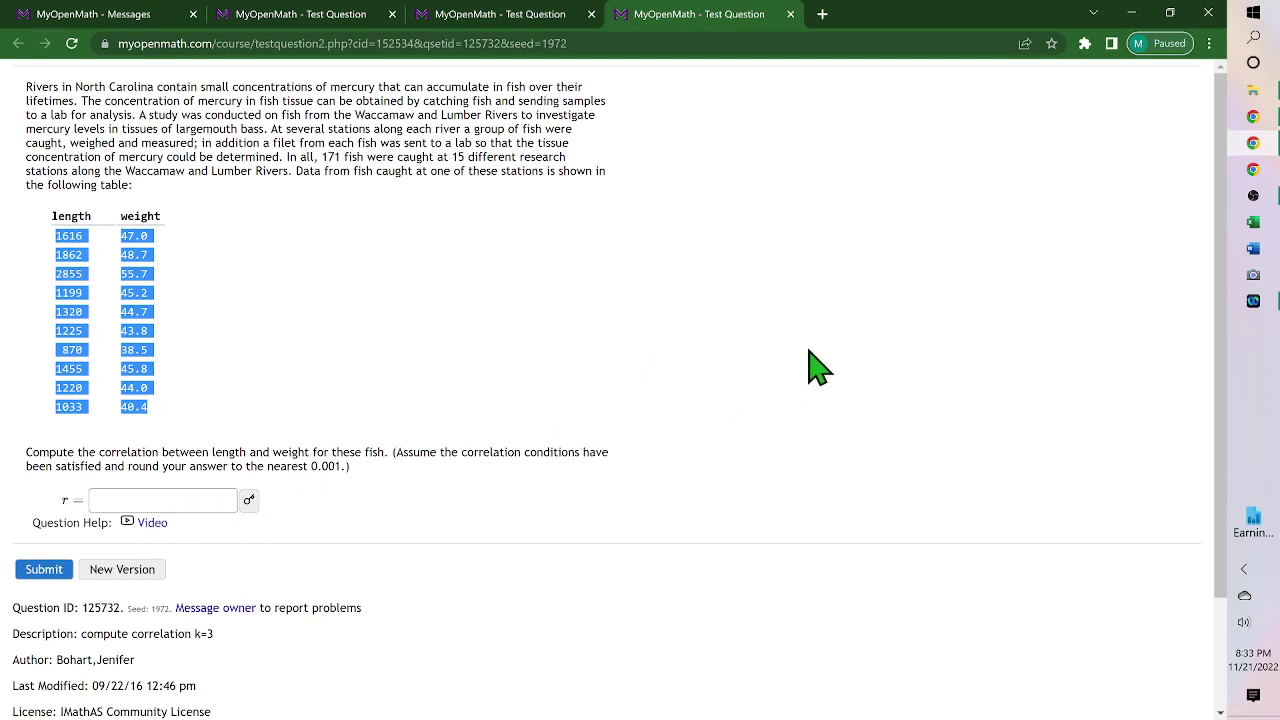
{"action": "mouse_move", "coordinate": [1254, 136]}
{"action": "left_click", "coordinate": [1174, 150]}
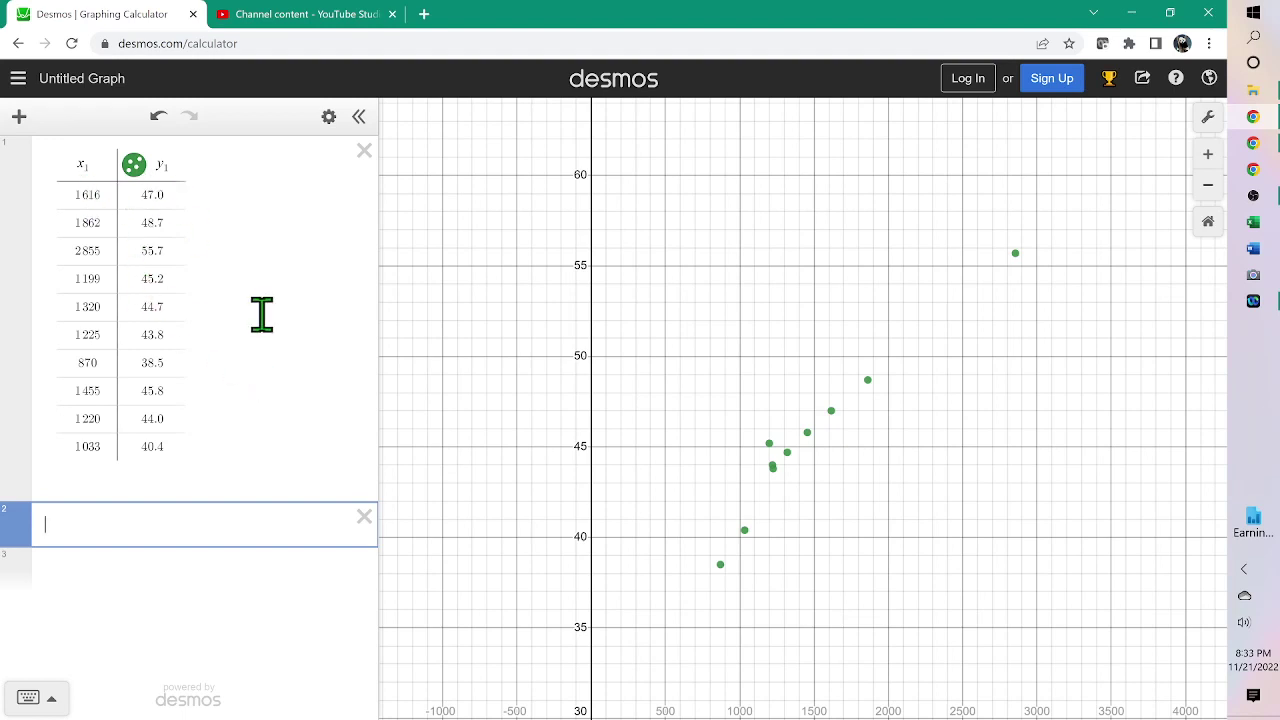
{"action": "type", "text": "1"}
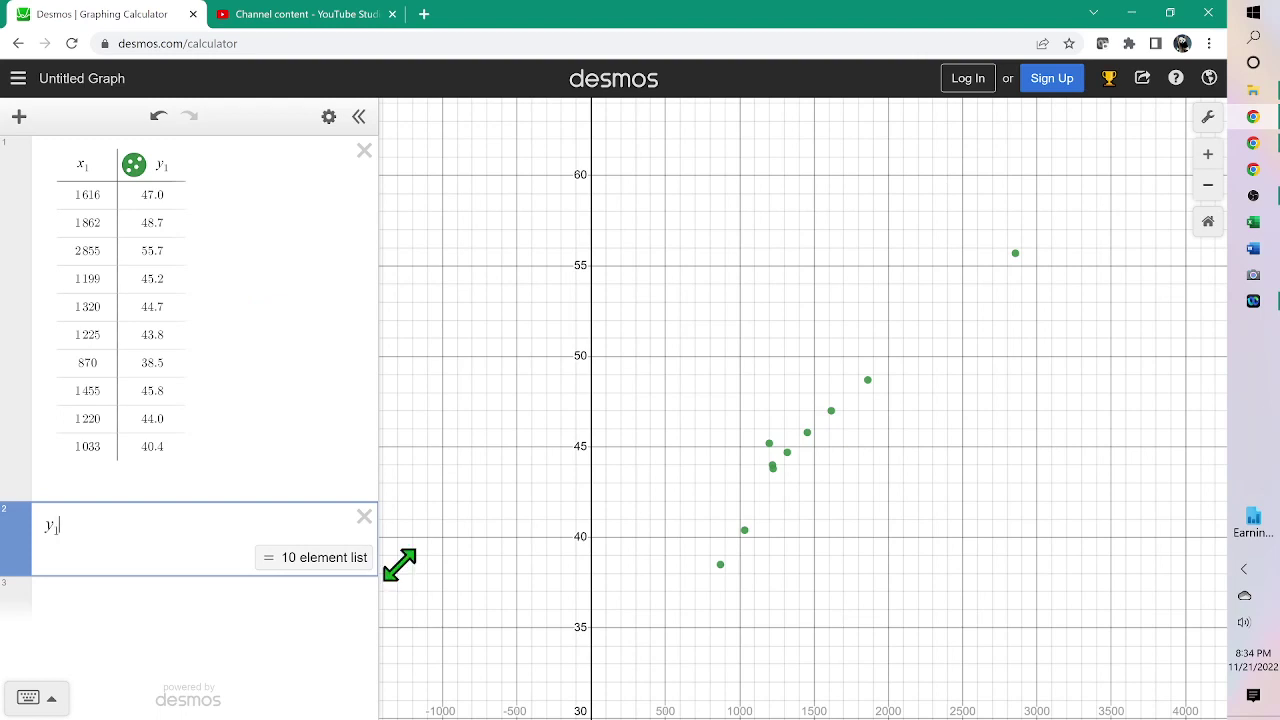
{"action": "type", "text": "~ "}
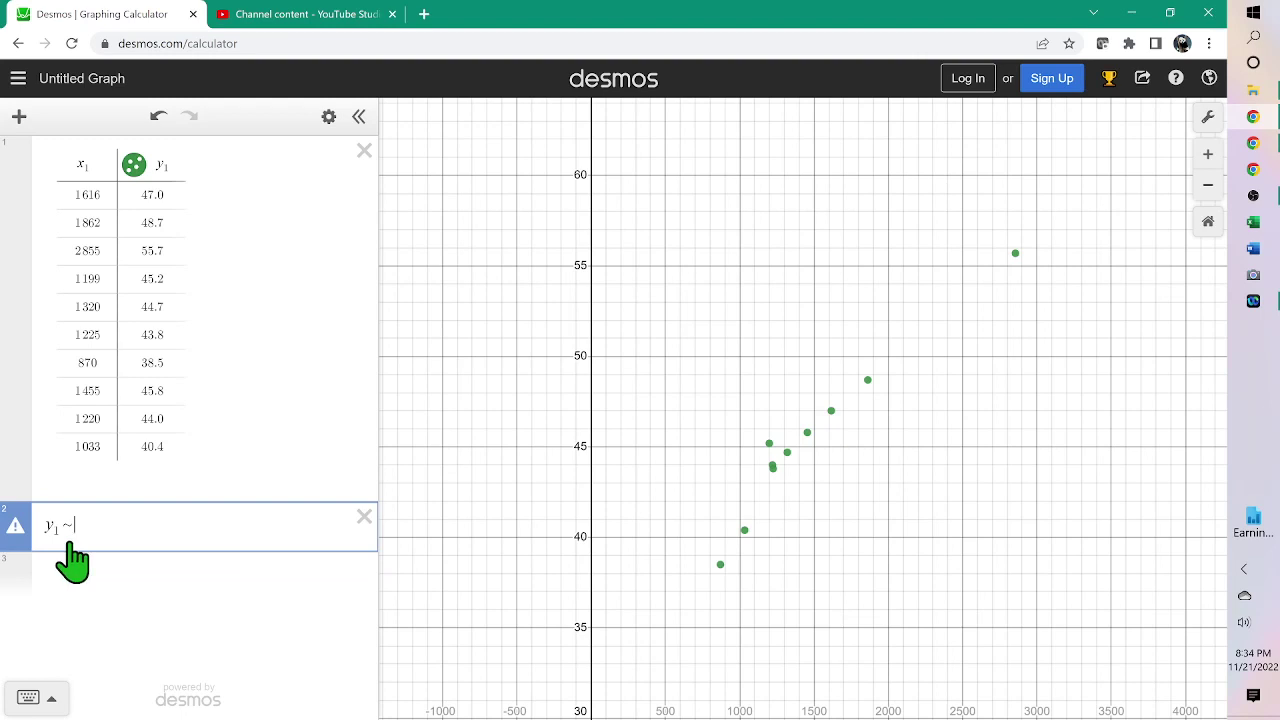
{"action": "type", "text": "mc"}
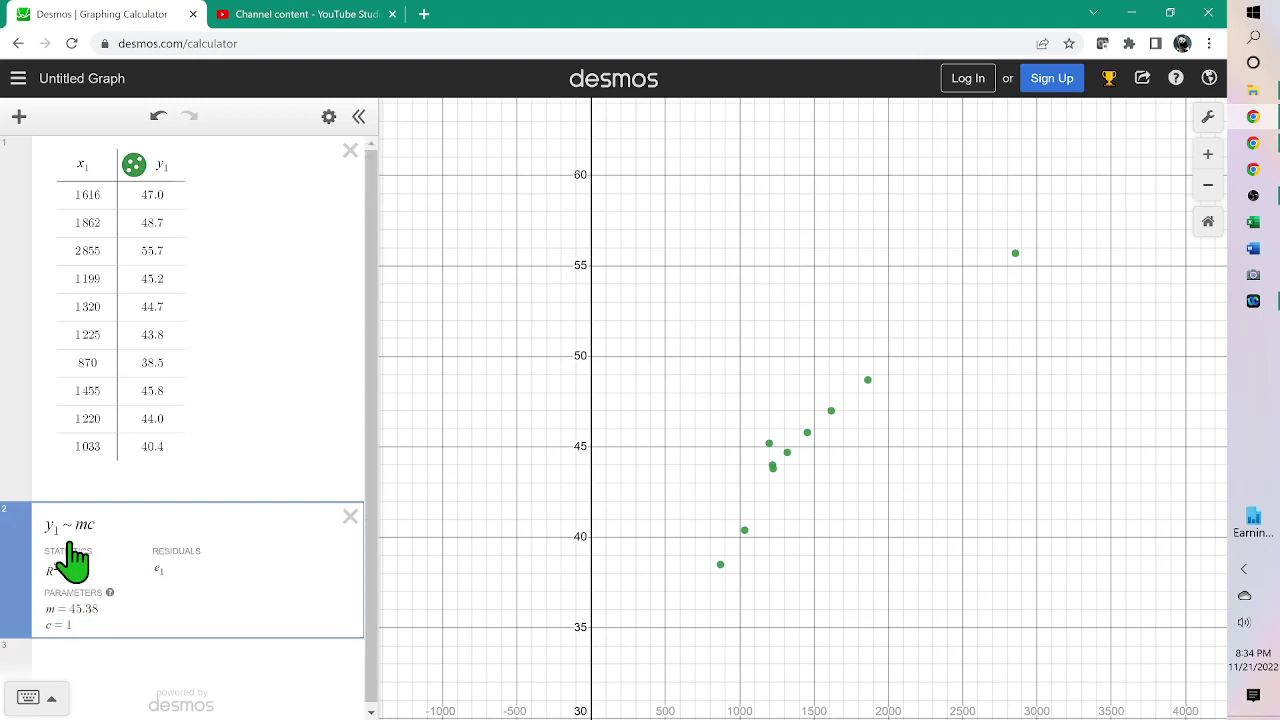
{"action": "key", "text": "BackSpace"}
{"action": "type", "text": "x"}
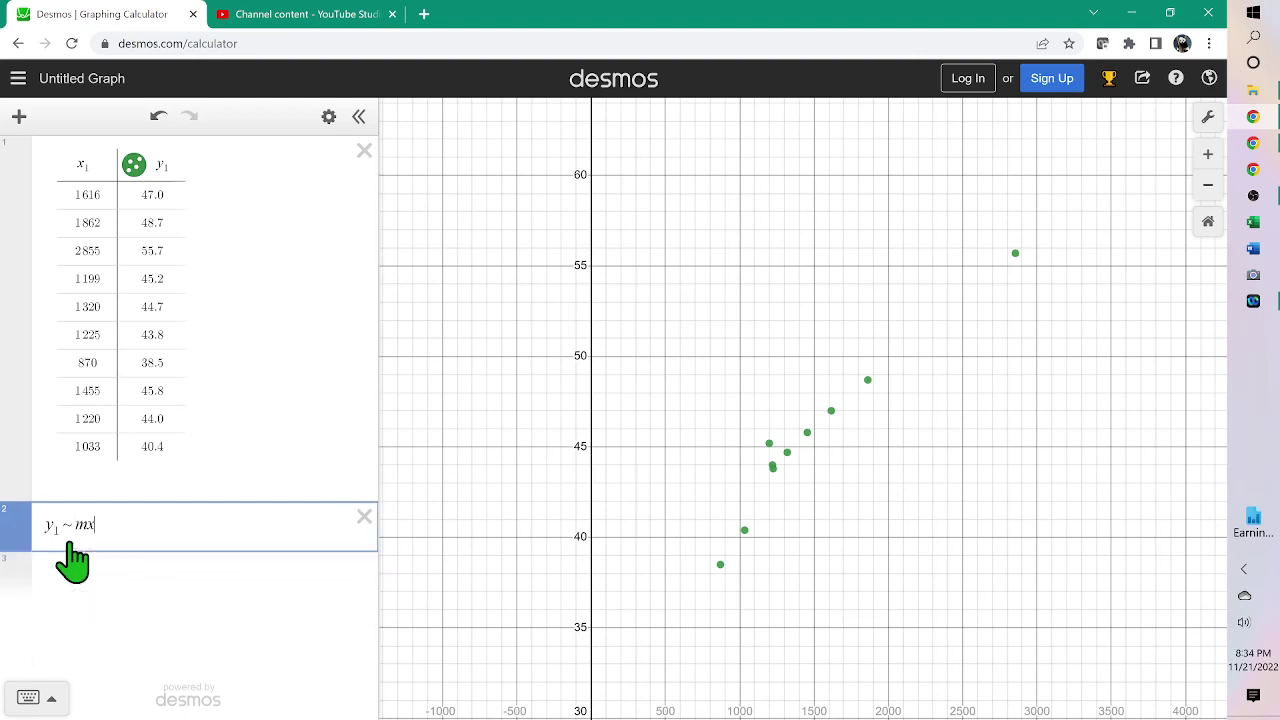
{"action": "type", "text": "1 + b"}
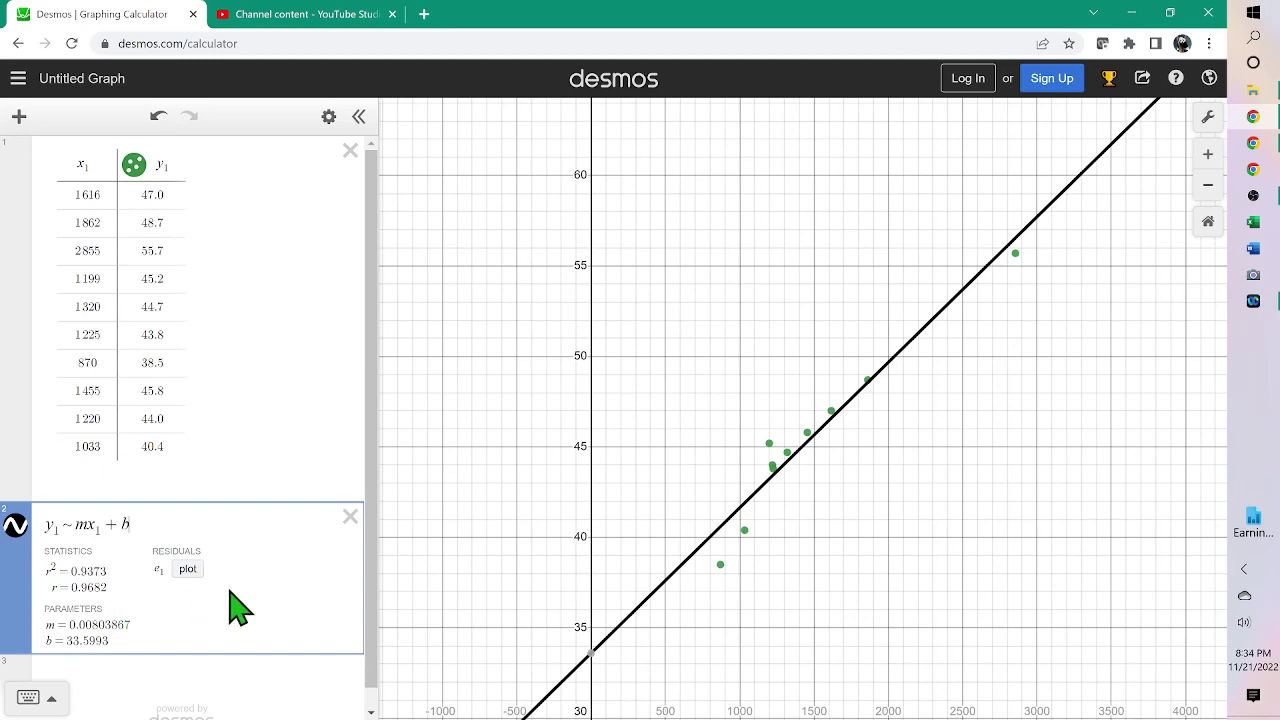
{"action": "left_click", "coordinate": [1262, 143]}
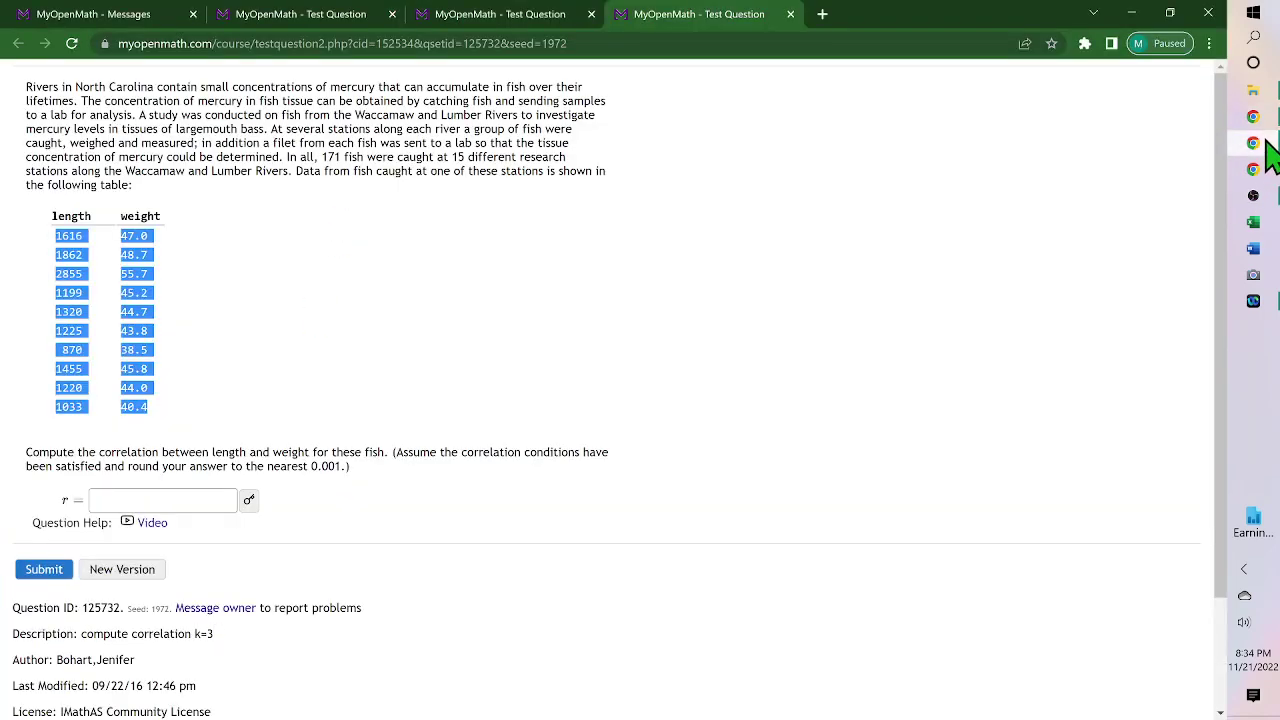
Step: Reveal the fish answer r = 0.968, then select the bivariate question's five x–y pairs
{"action": "left_click", "coordinate": [249, 500]}
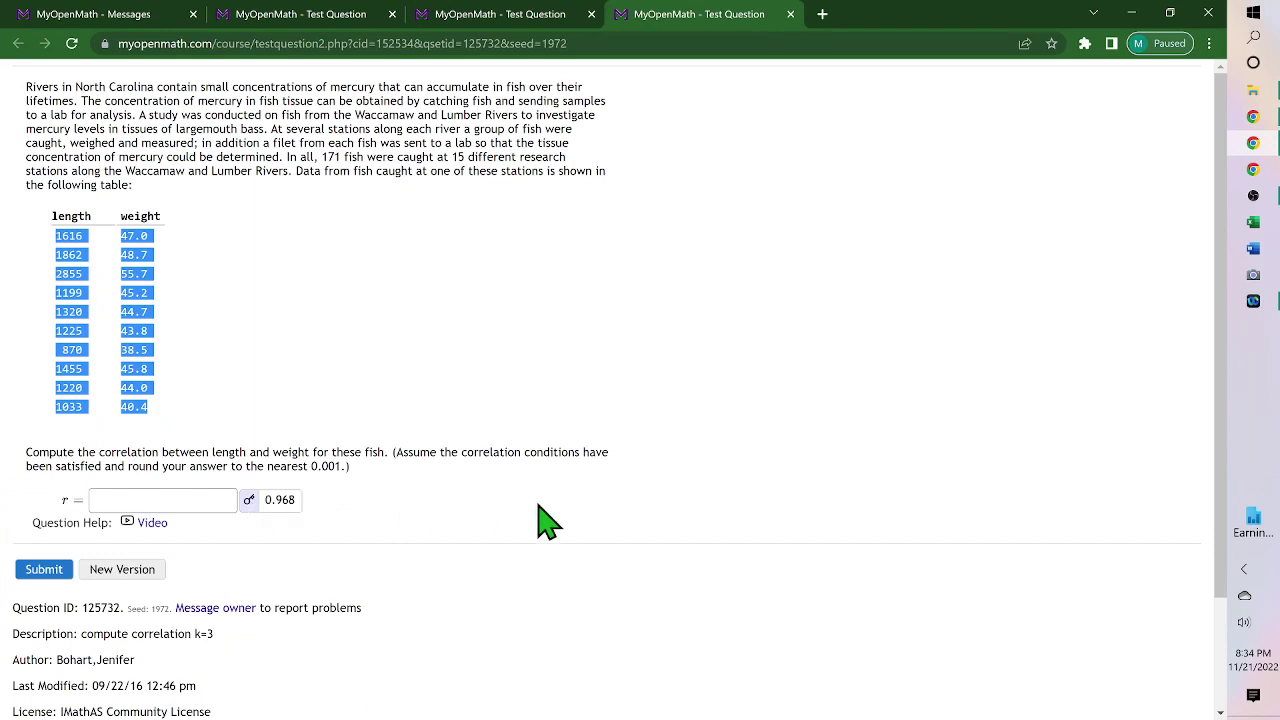
{"action": "left_click", "coordinate": [355, 25]}
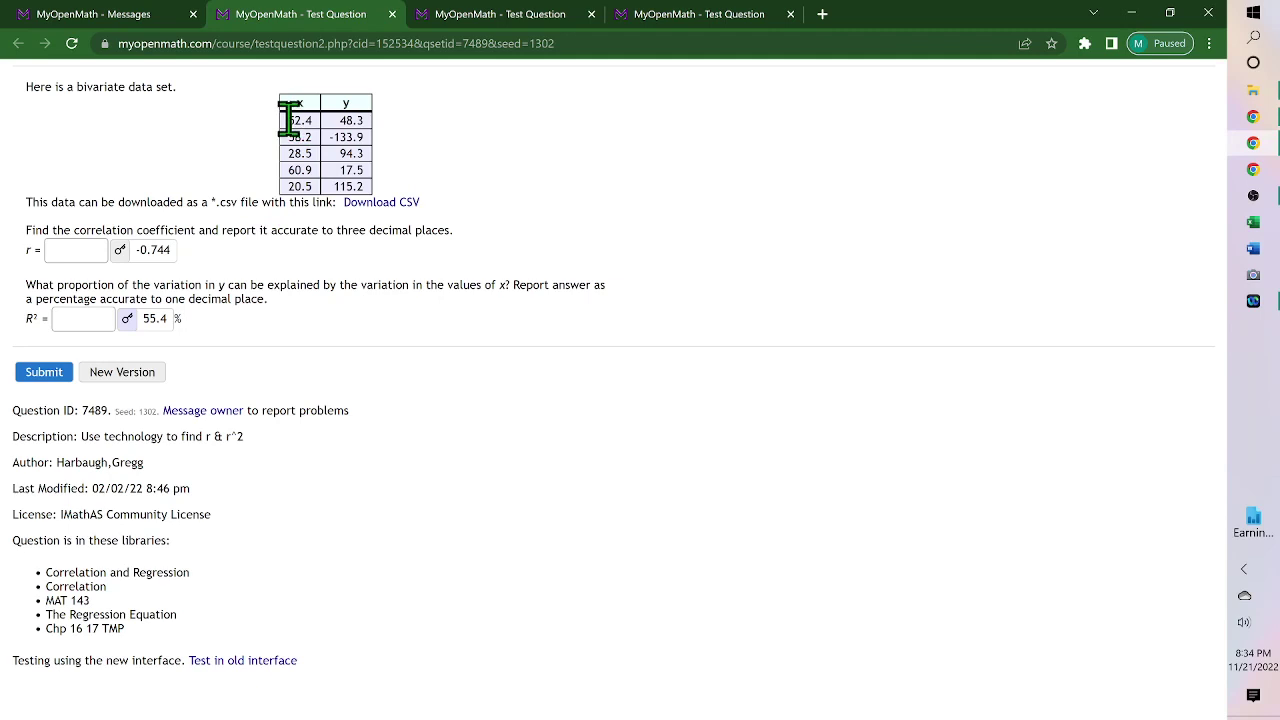
{"action": "left_click_drag", "start_coordinate": [288, 120], "coordinate": [378, 188]}
{"action": "key", "text": "ctrl+c"}
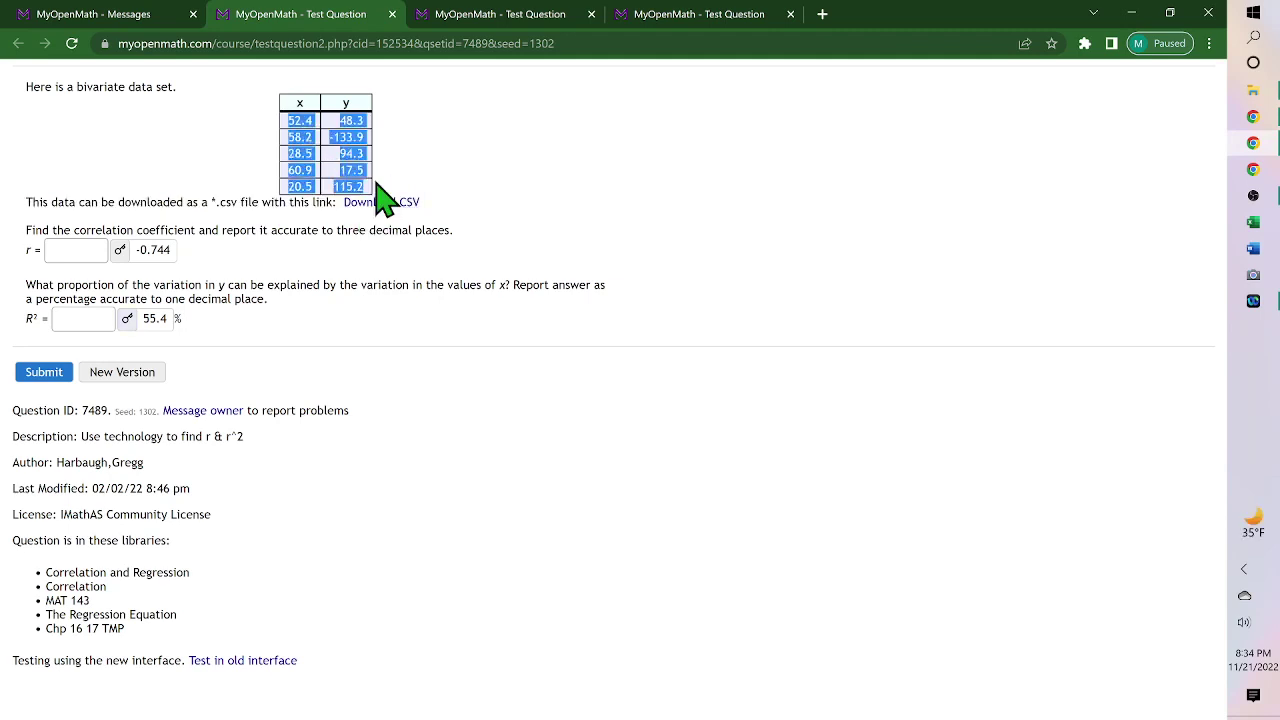
Step: Replace the fish table and regression in Desmos with the pasted bivariate data
{"action": "key", "text": "alt+Tab"}
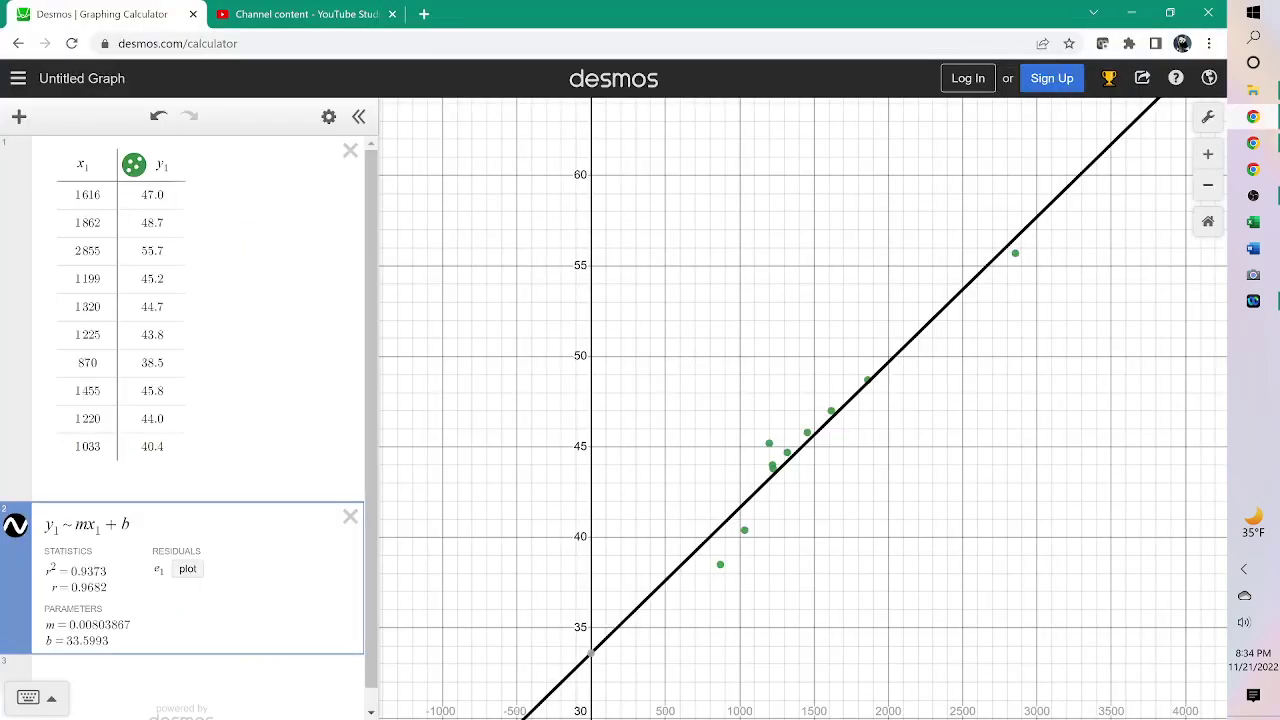
{"action": "left_click", "coordinate": [350, 150]}
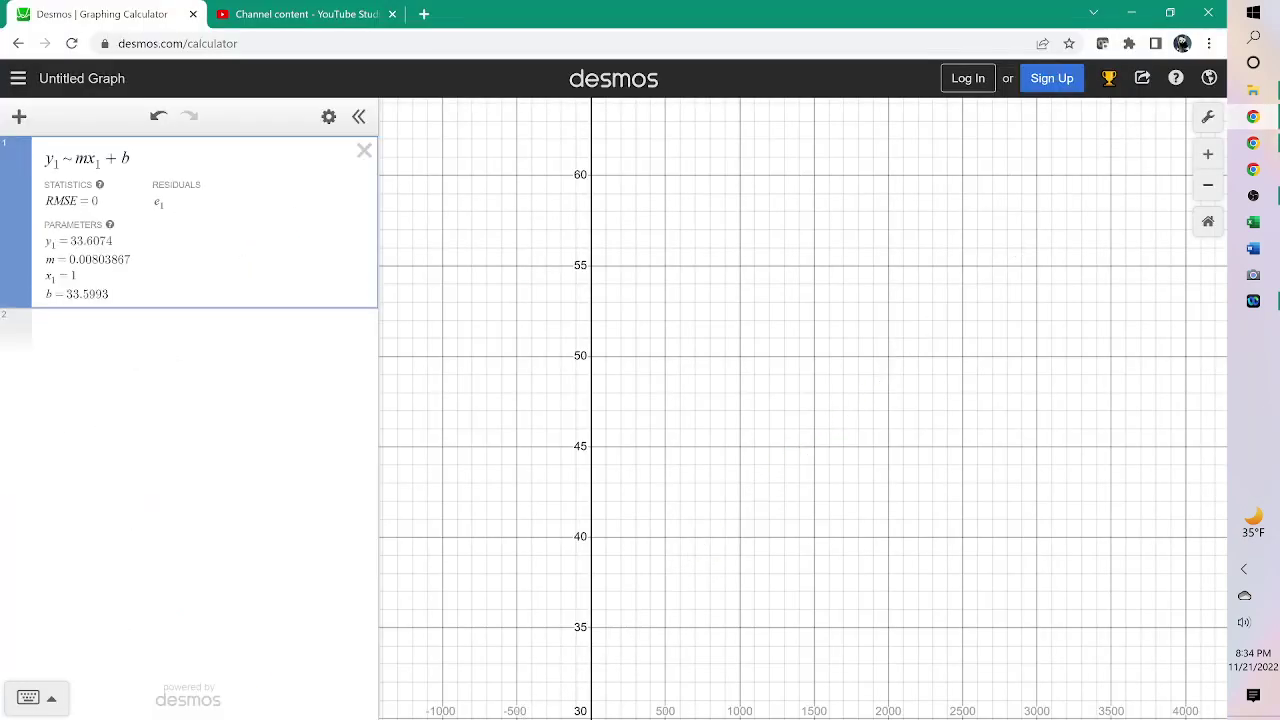
{"action": "left_click", "coordinate": [364, 150]}
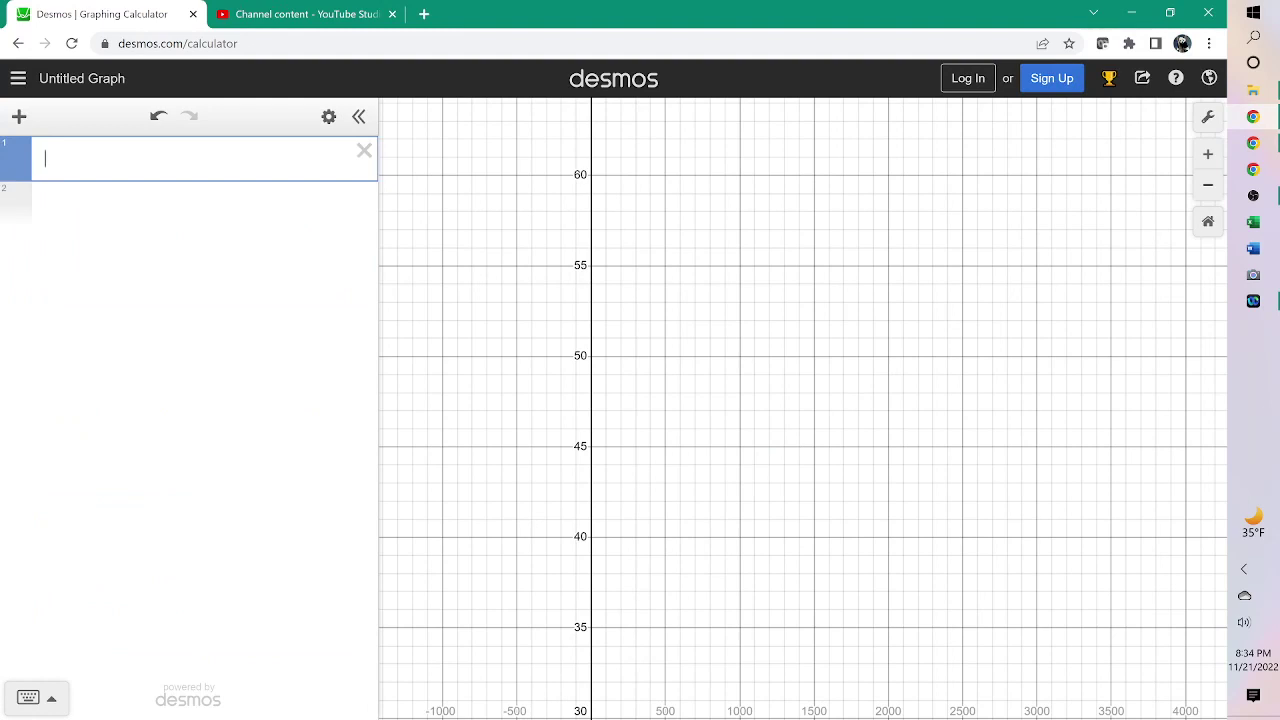
{"action": "key", "text": "ctrl+v"}
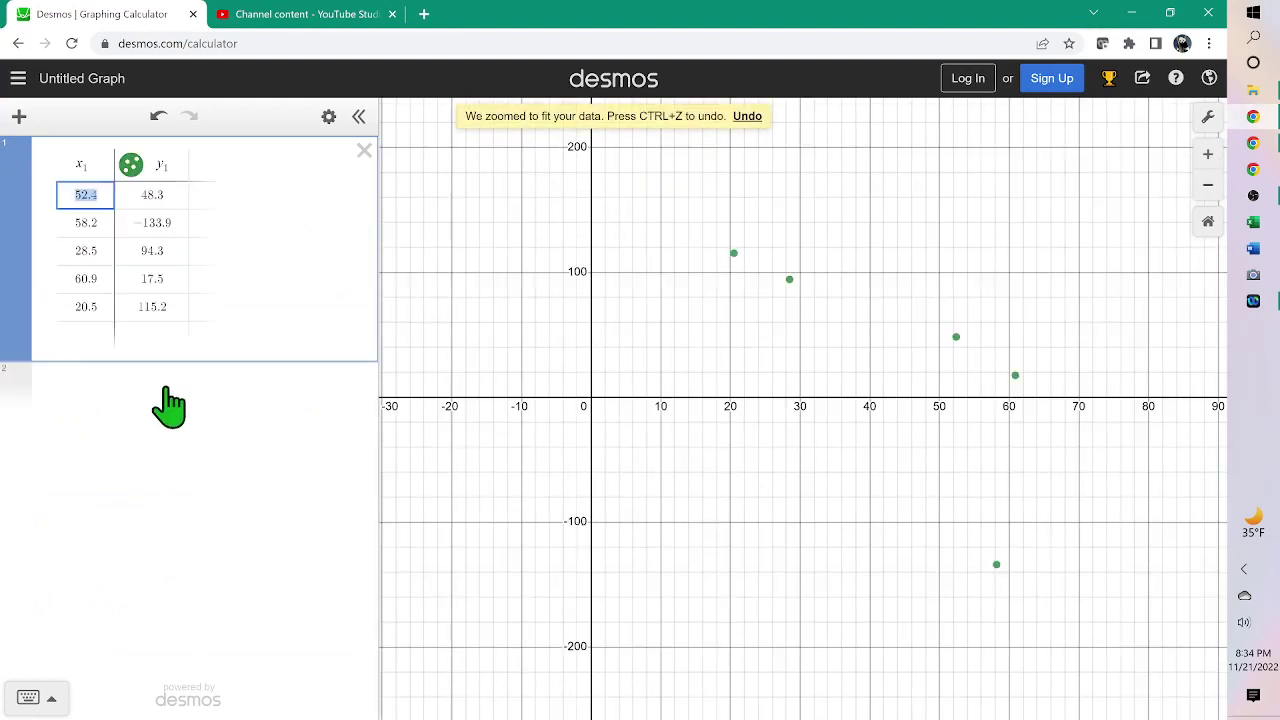
Step: Add the regression y1 ~ mx1 + b, giving r = −0.7443 and r² = 0.554
{"action": "left_click", "coordinate": [117, 380]}
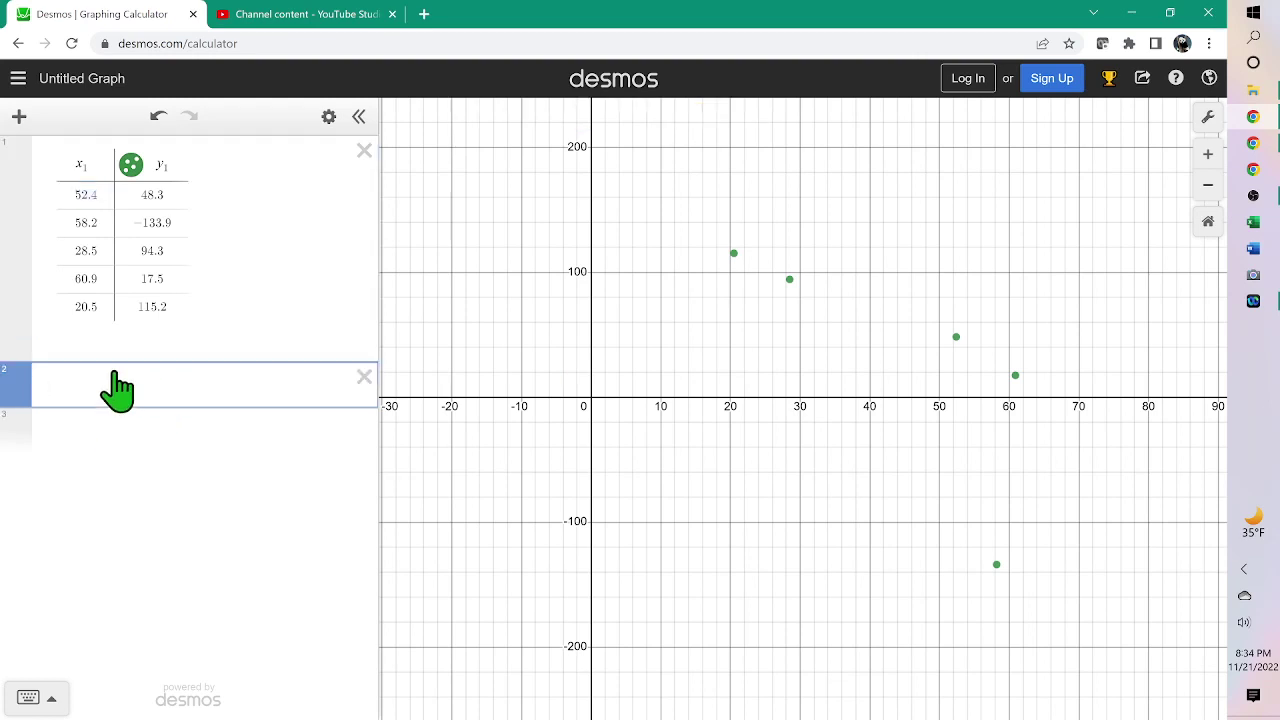
{"action": "type", "text": "y1 "}
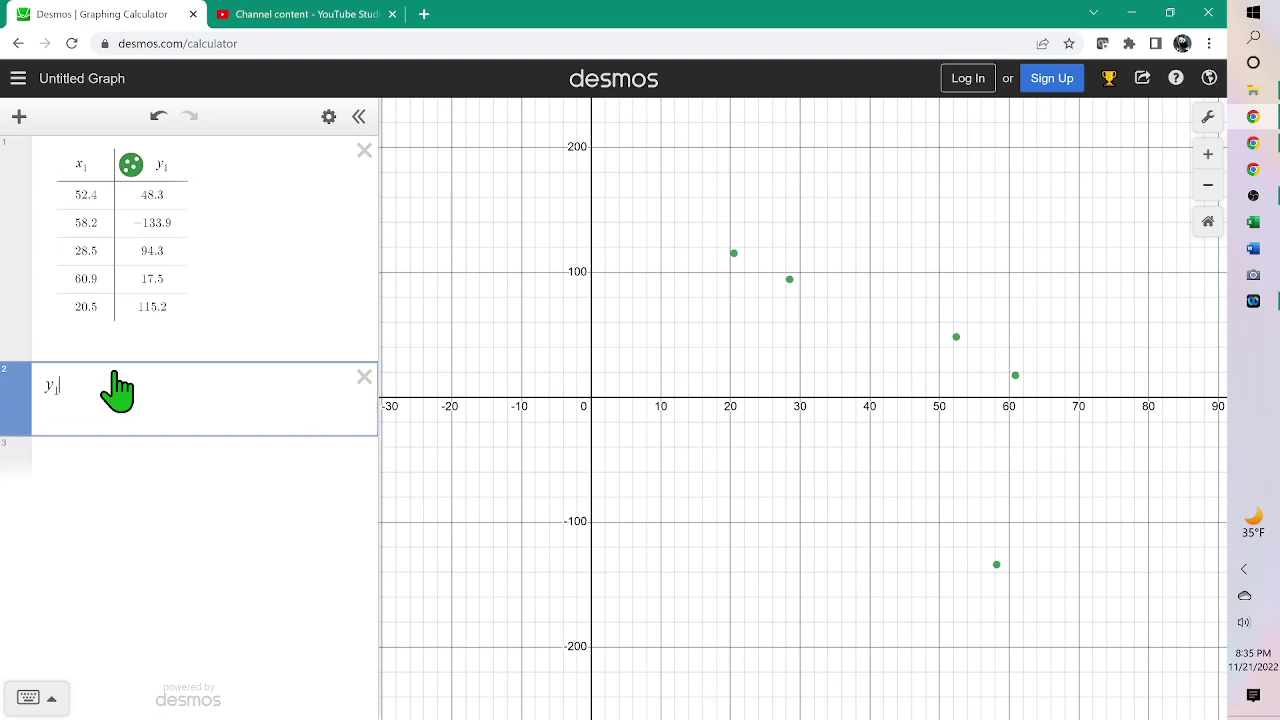
{"action": "type", "text": "~ "}
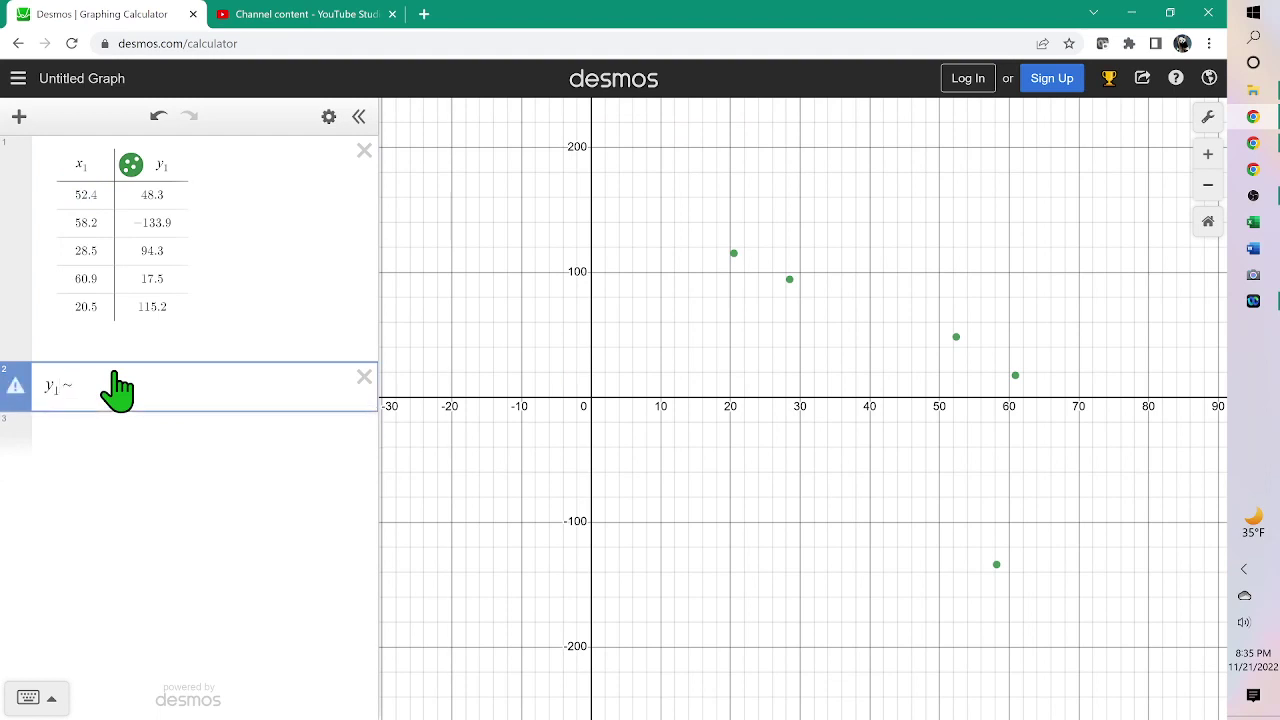
{"action": "type", "text": "mx1 "}
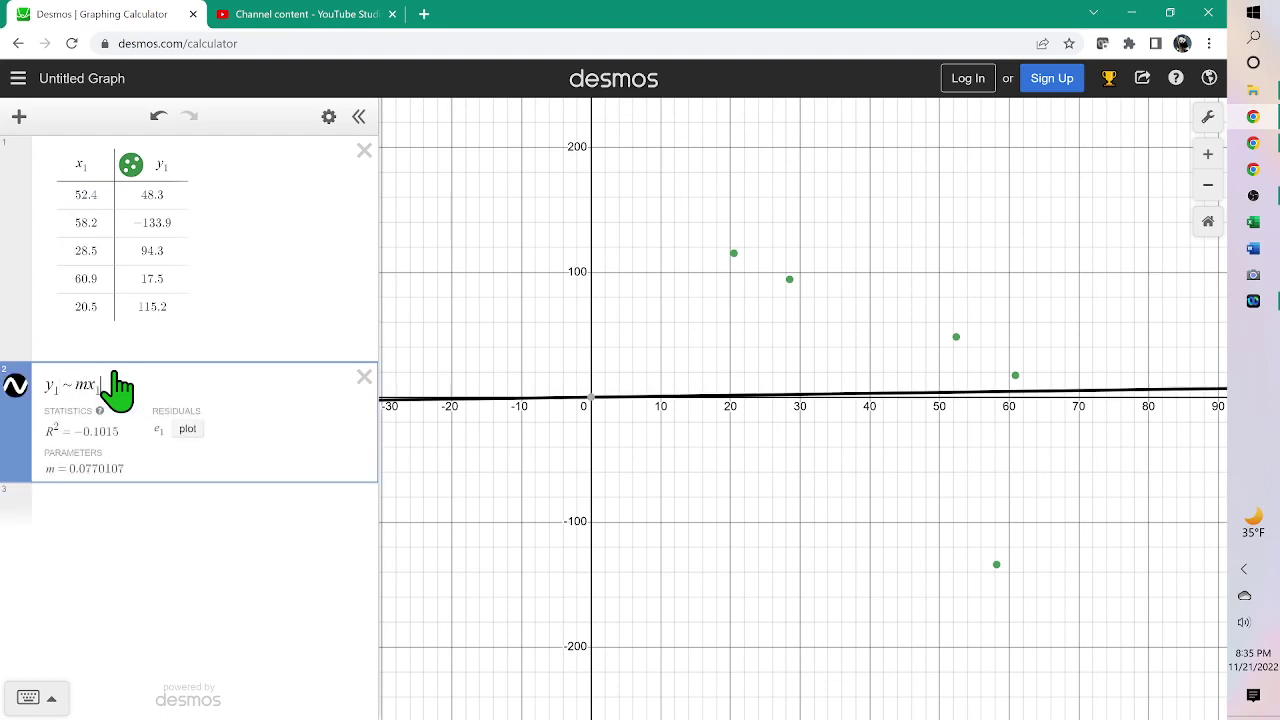
{"action": "type", "text": "+ b"}
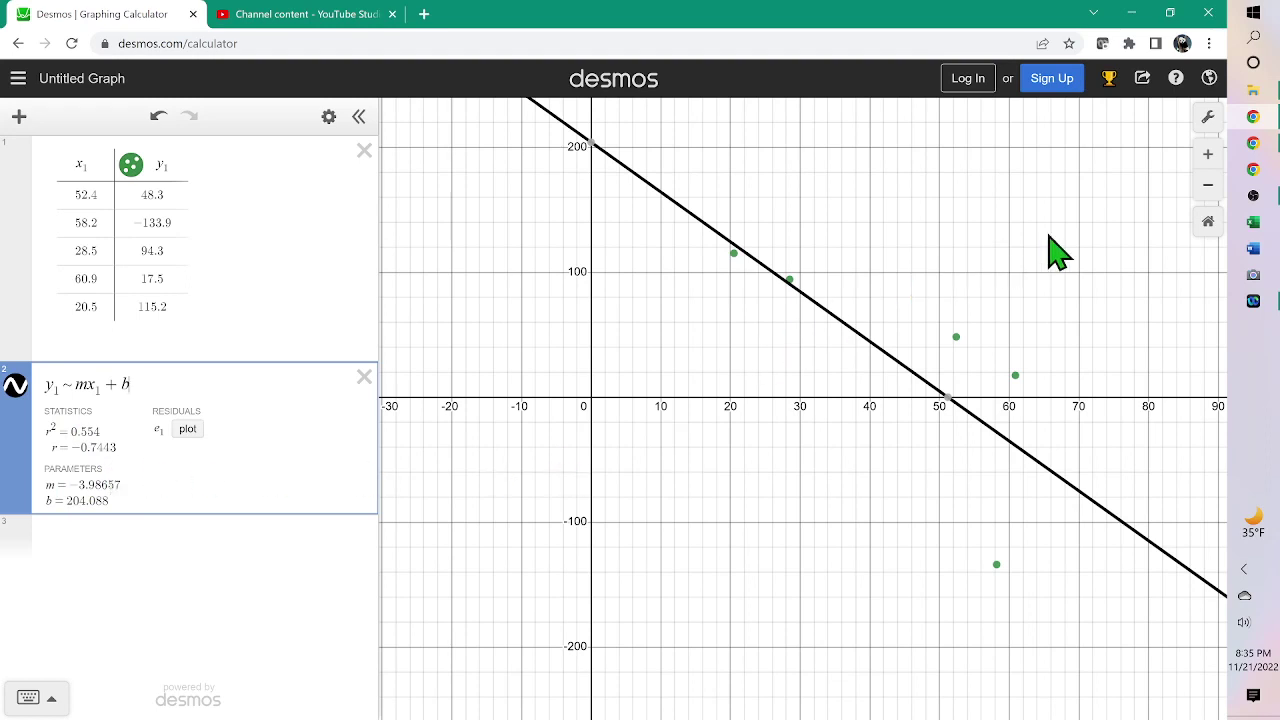
{"action": "left_click", "coordinate": [1267, 143]}
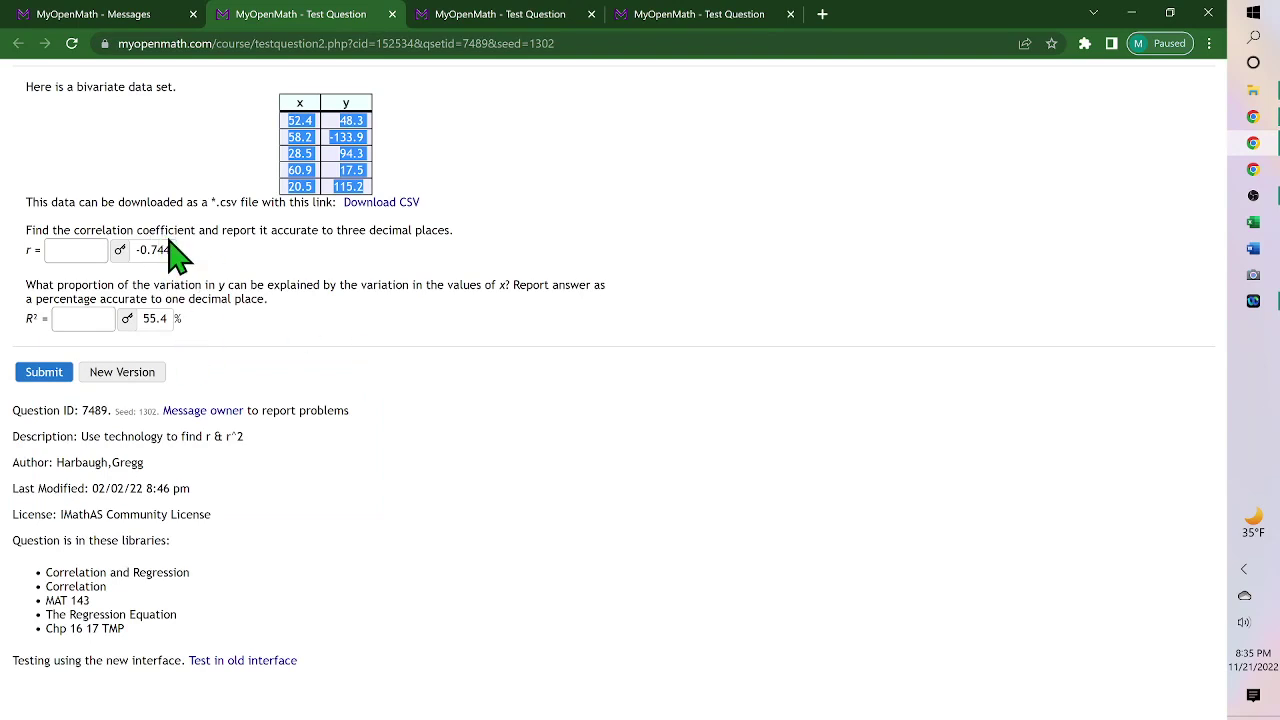